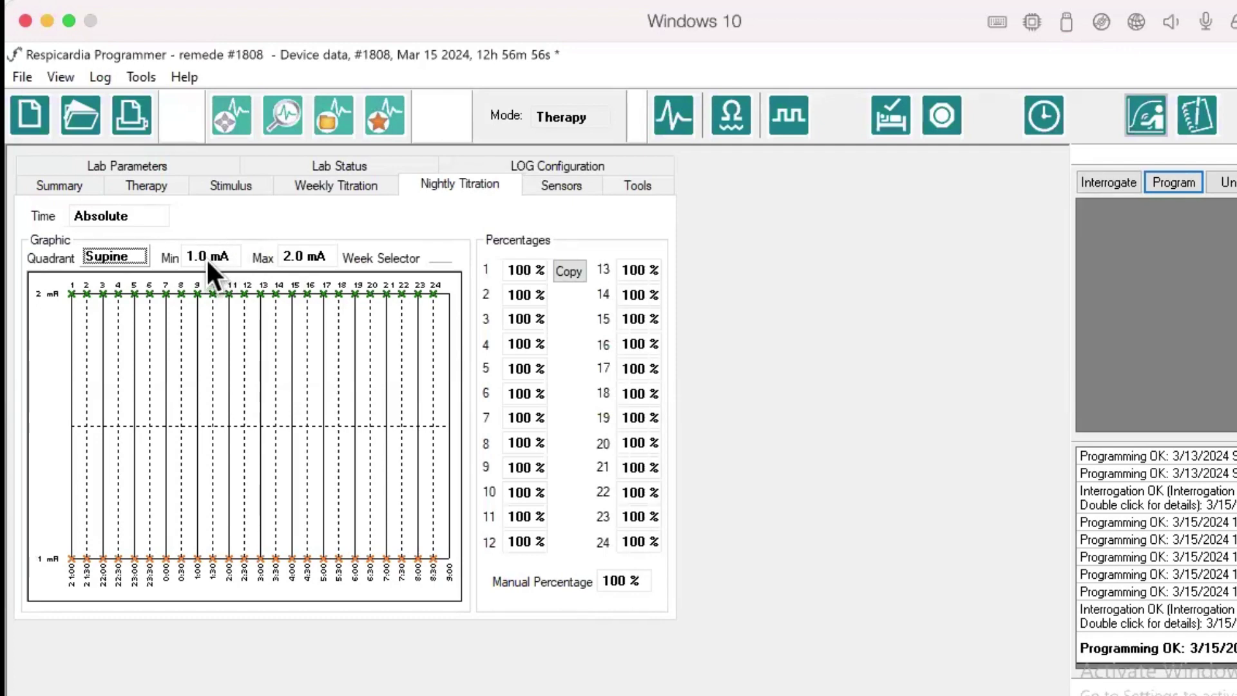
Step: Compare the nightly titration graph for the Left and Supine quadrants and view the available percentages for interval 1
left_click(129, 255)
left_click(208, 322)
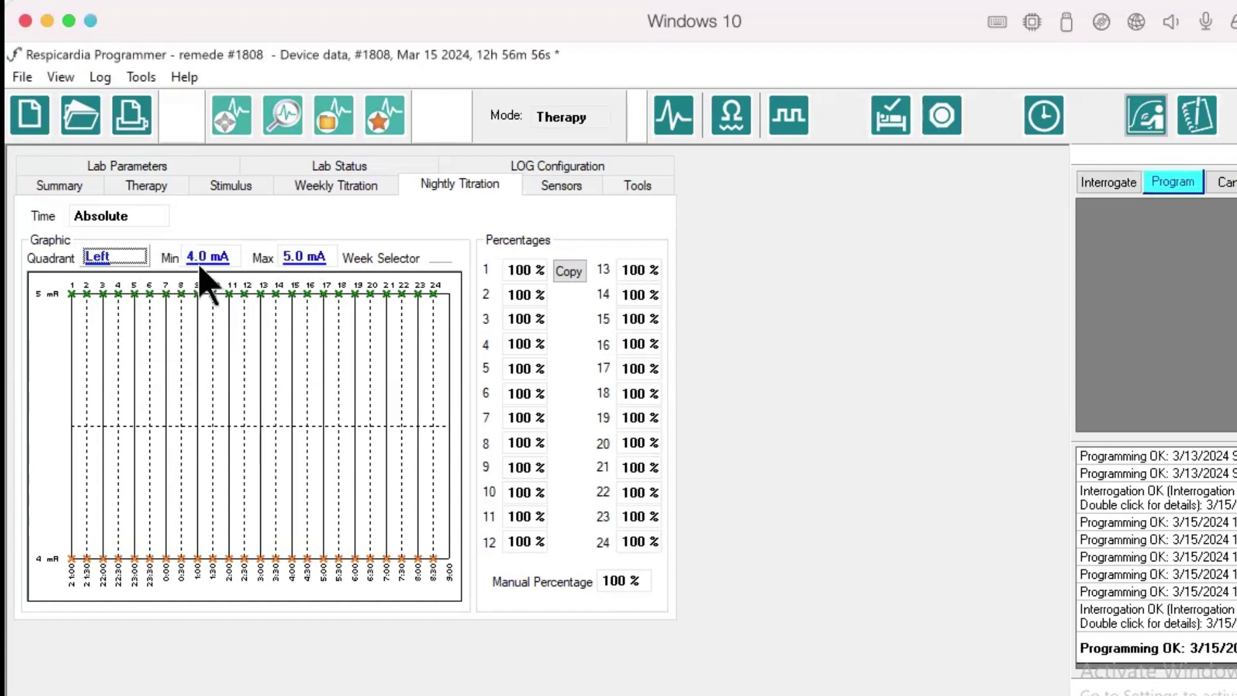
left_click(116, 257)
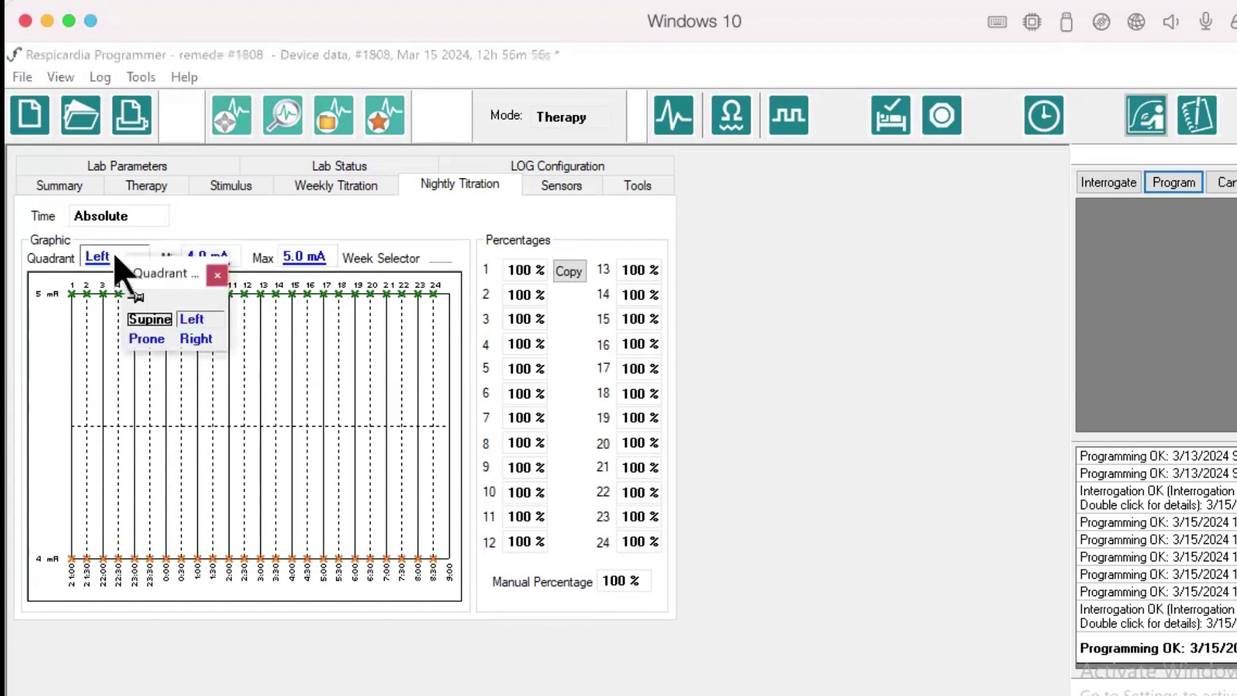
left_click(150, 320)
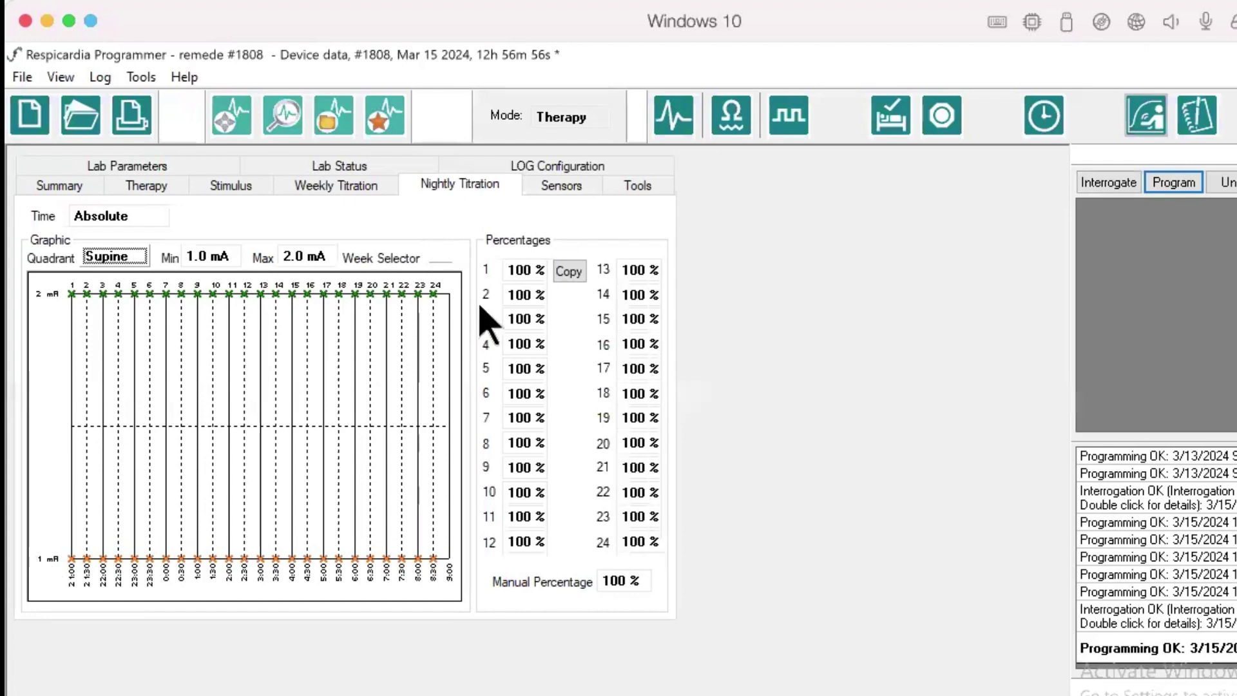
left_click(521, 268)
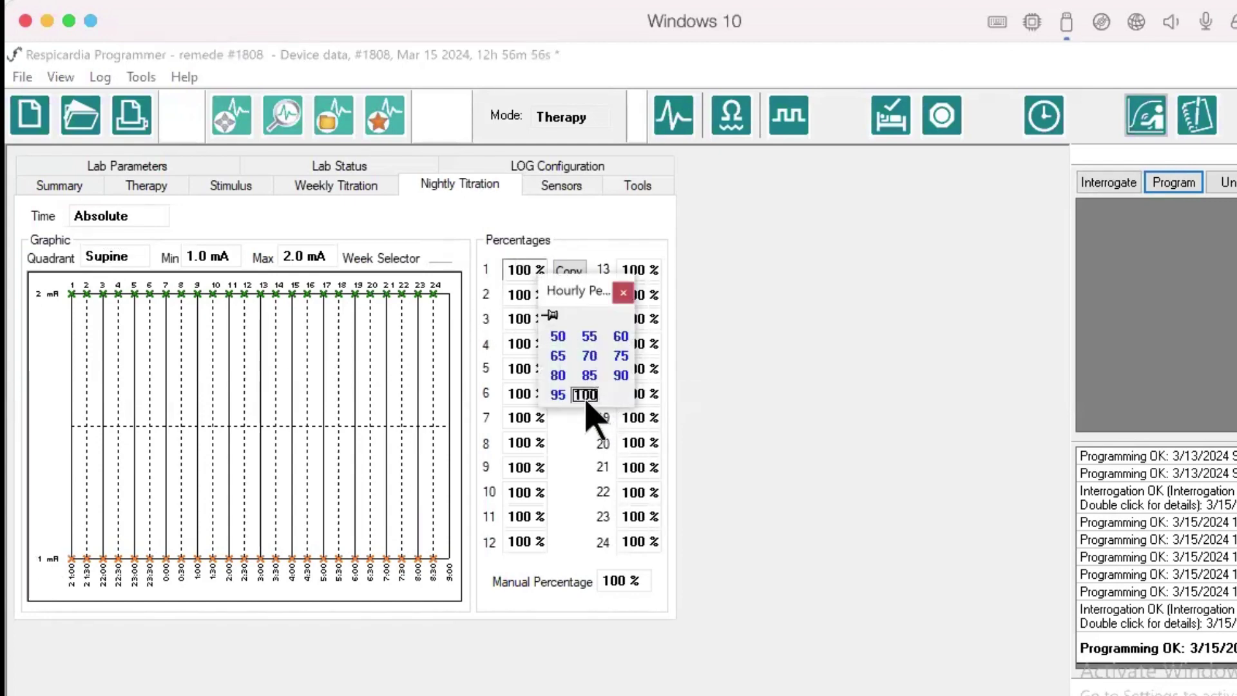
left_click(835, 406)
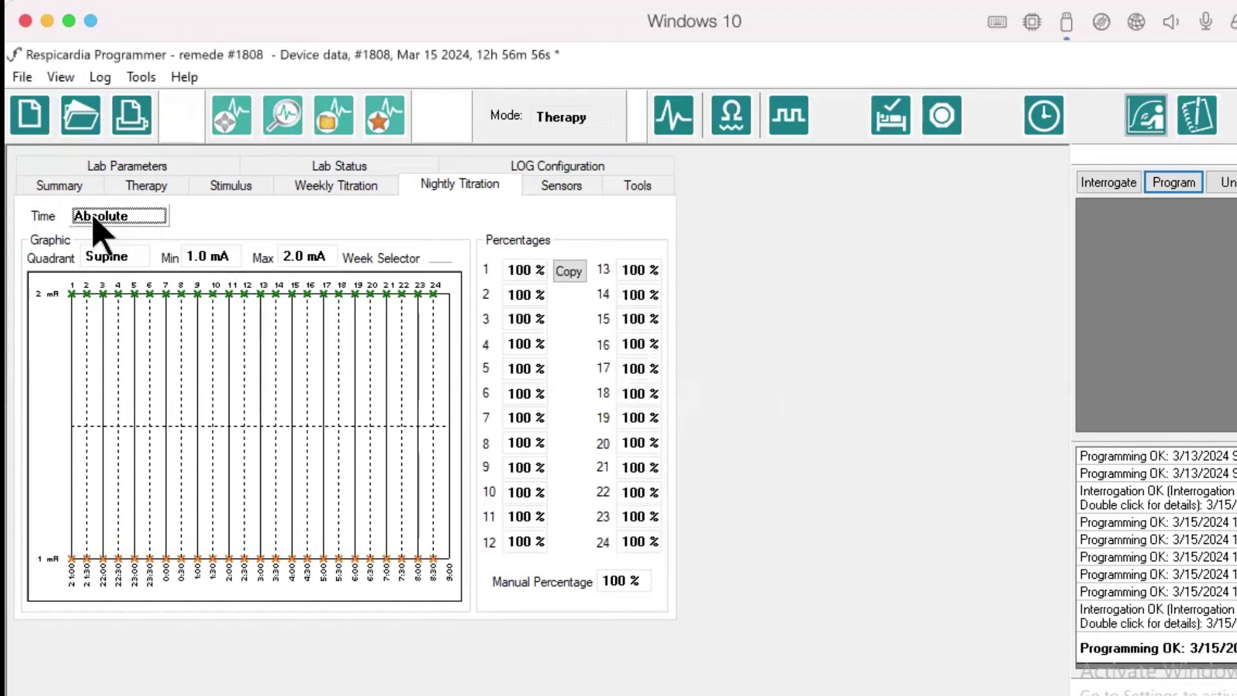
Step: Switch the nightly titration time to Relative and return it to Absolute
left_click(150, 223)
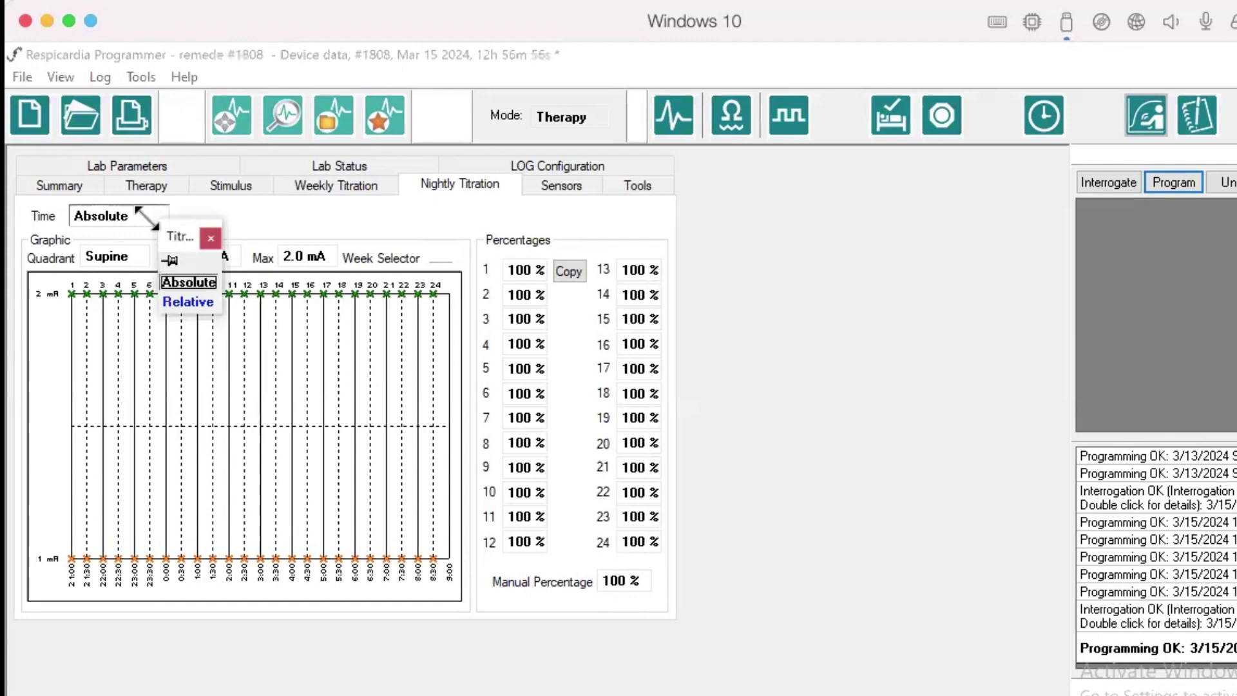
left_click(183, 300)
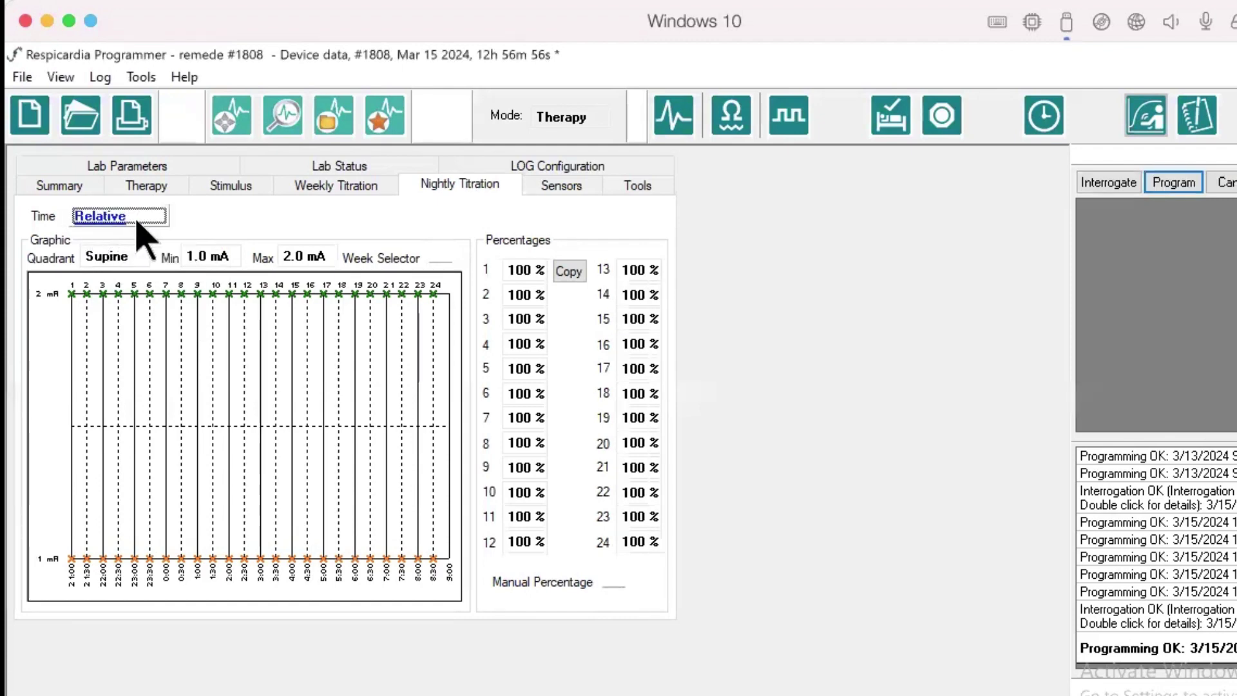
left_click(96, 218)
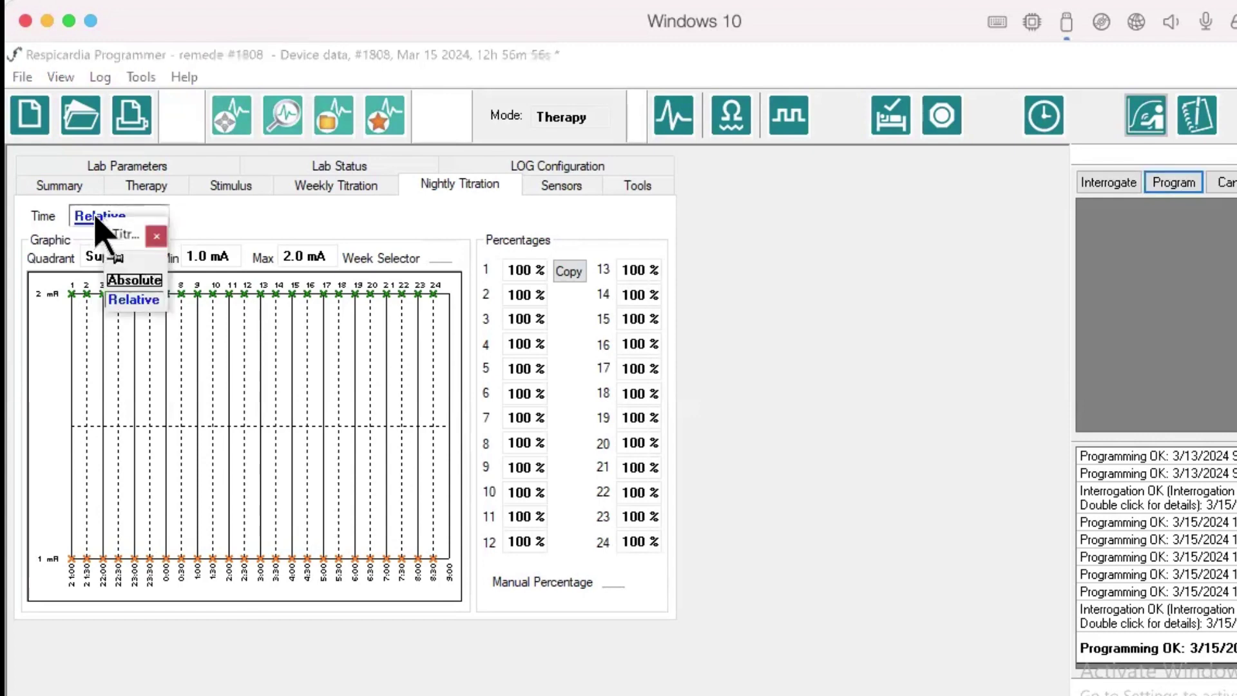
left_click(132, 282)
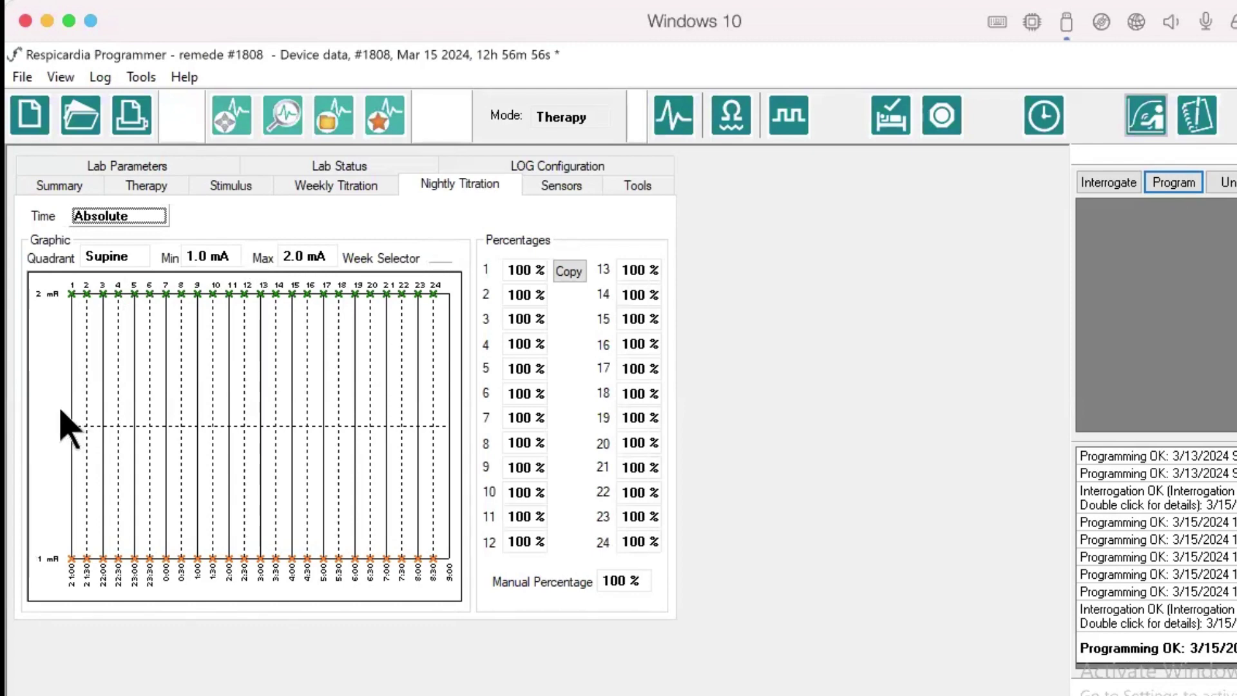
Step: Check the scheduled sleep start and stop times in the therapy settings, ending back at nightly titration
left_click(230, 186)
left_click(156, 186)
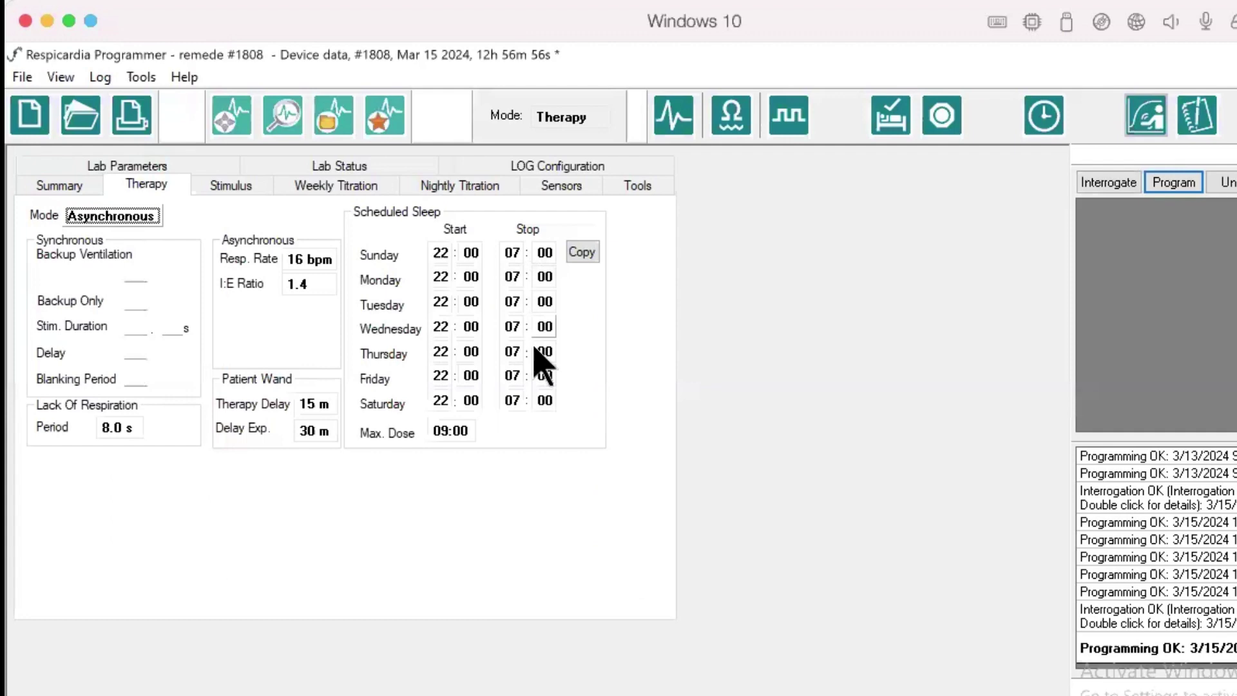
left_click(465, 188)
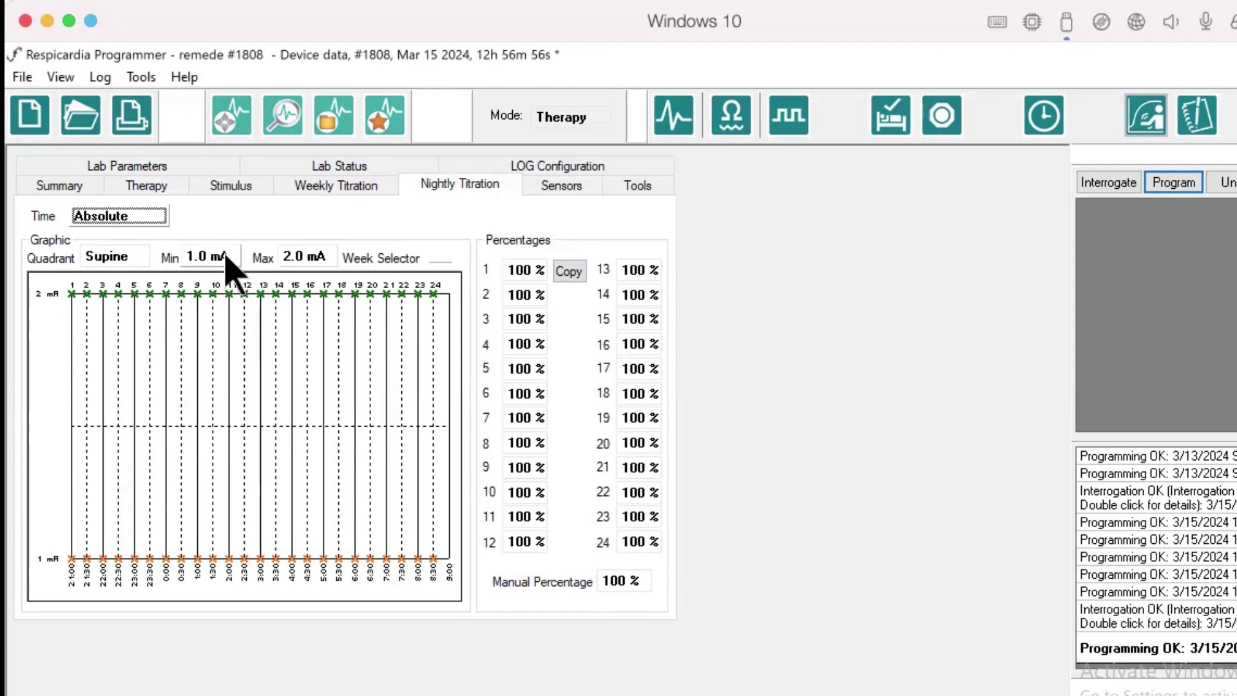
Step: View the Left quadrant's minimum and maximum currents and return the graph to Supine
left_click(119, 256)
left_click(185, 321)
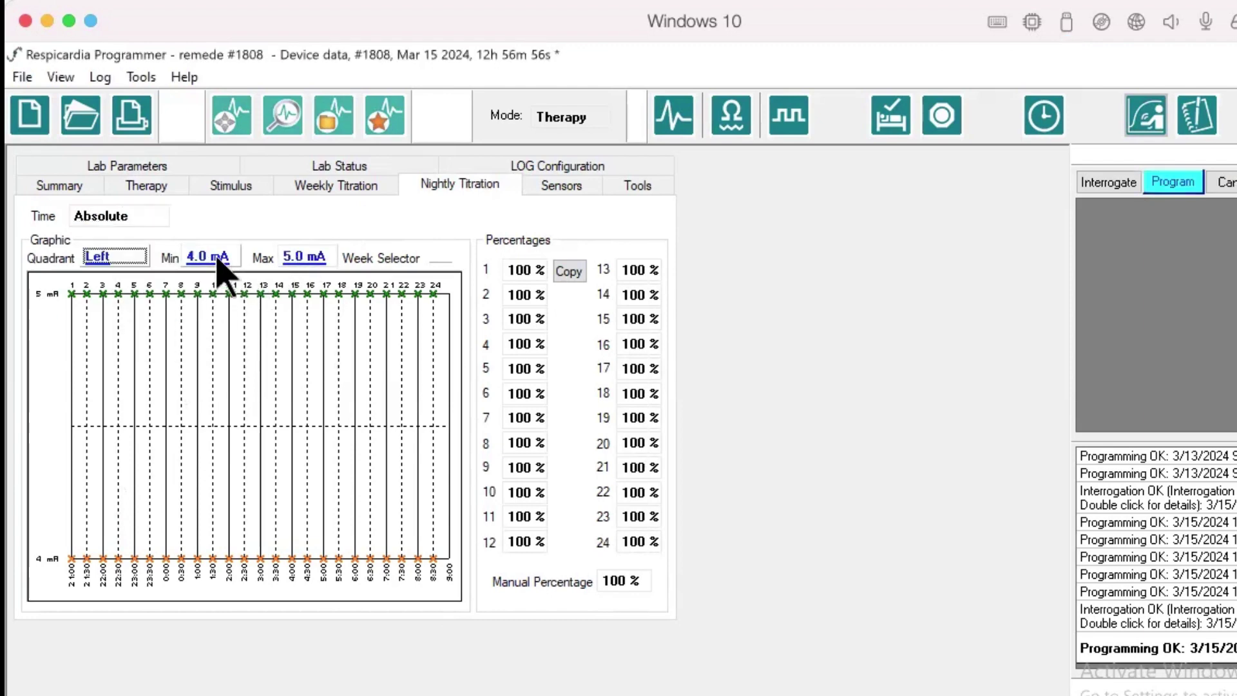
left_click(109, 257)
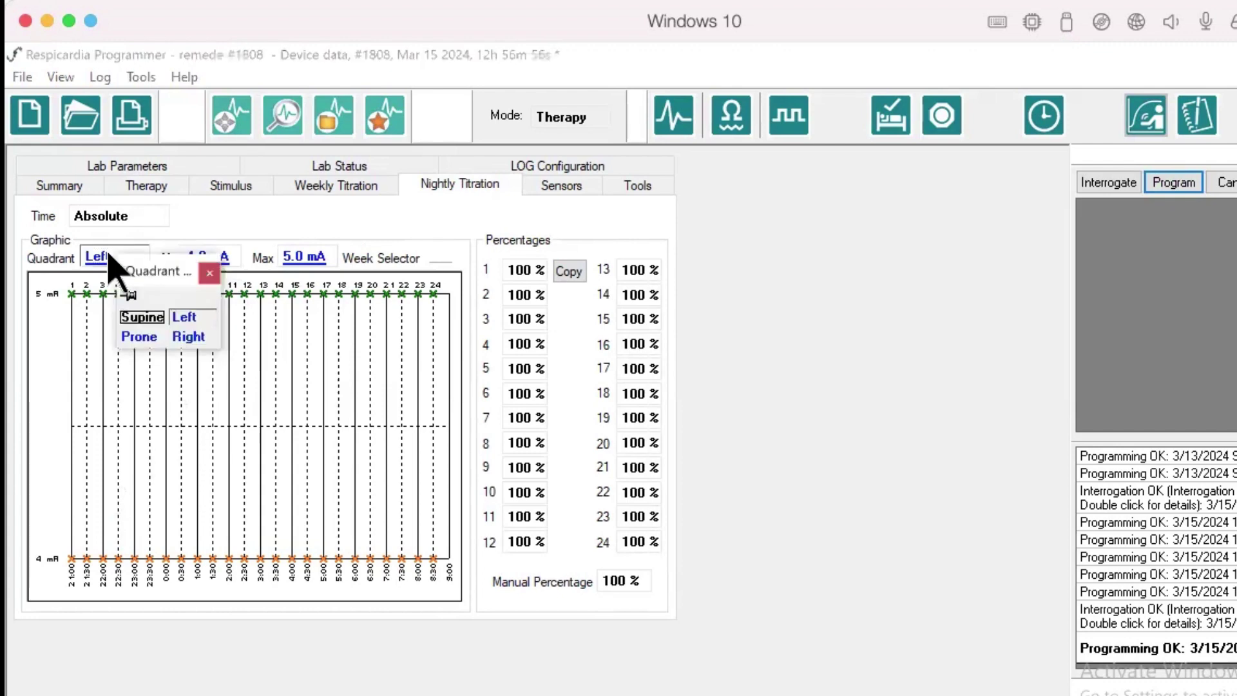
left_click(143, 319)
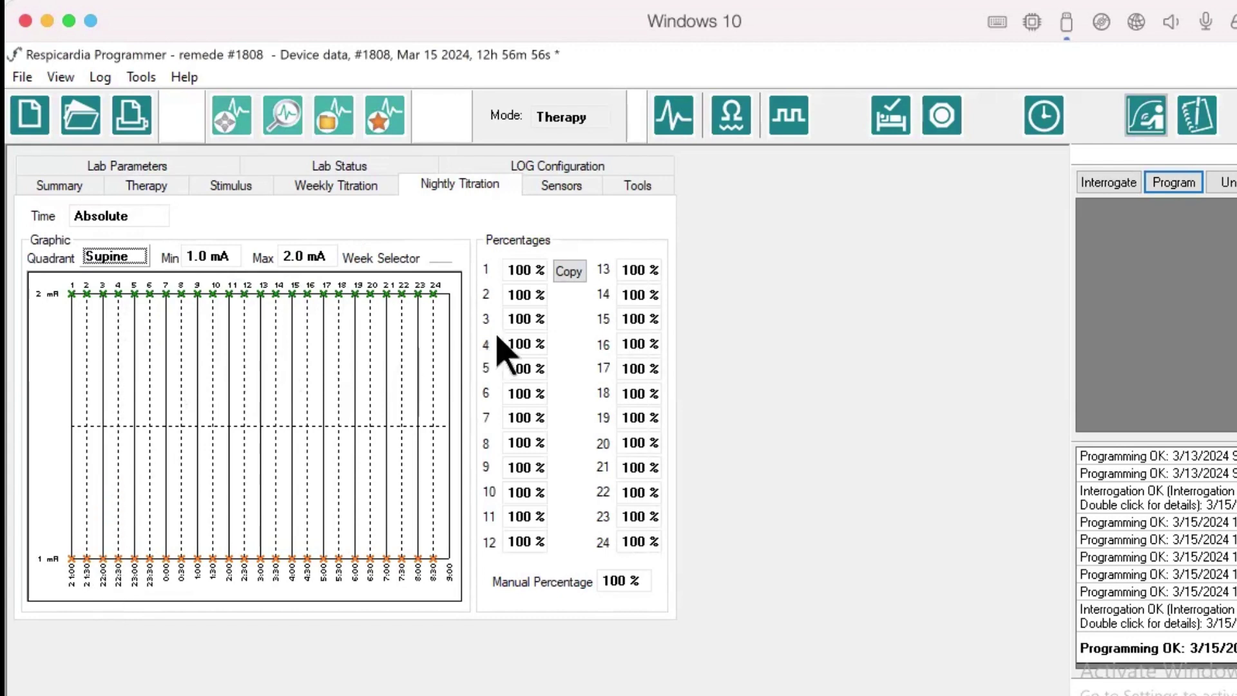
Step: Set the nightly titration percentage for interval 3 to 90 % and program the change to the device
left_click(520, 324)
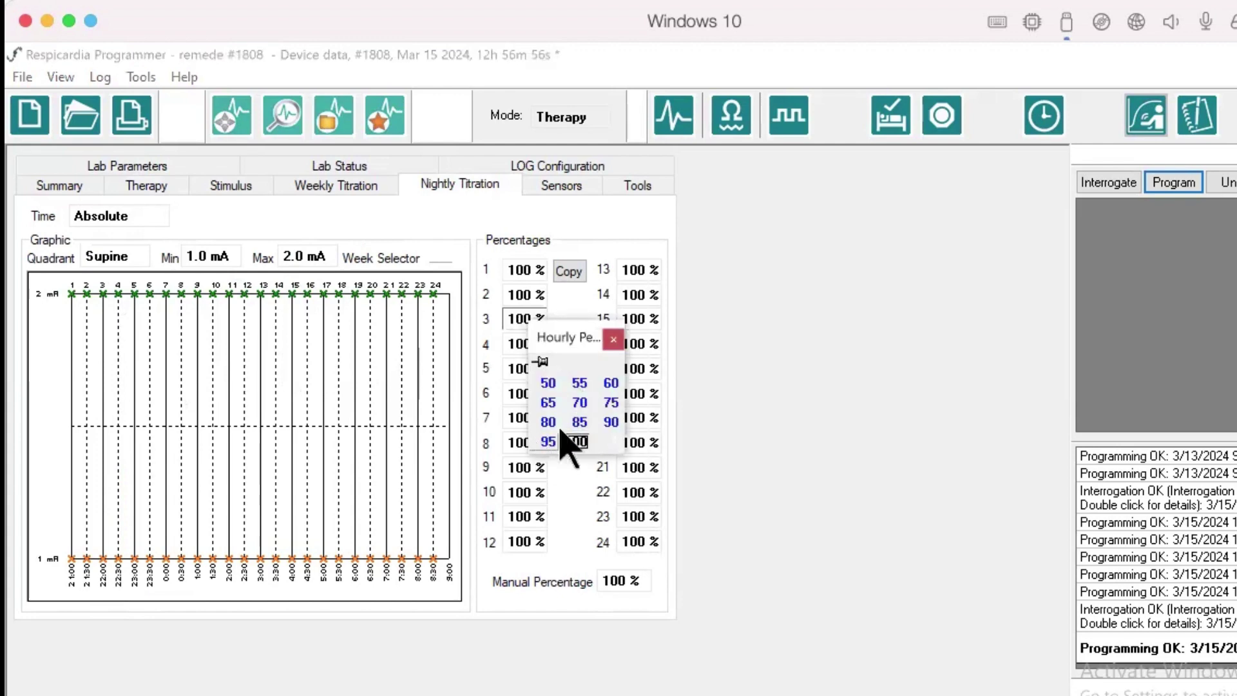
left_click(610, 423)
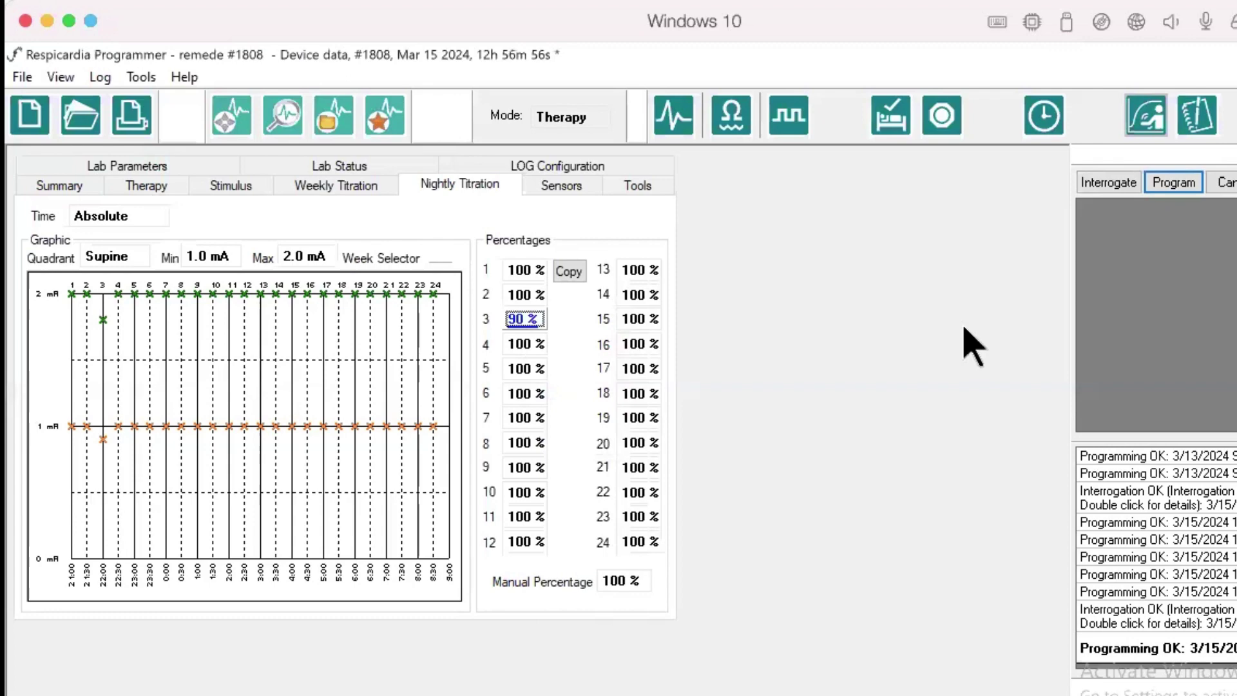
left_click(1174, 184)
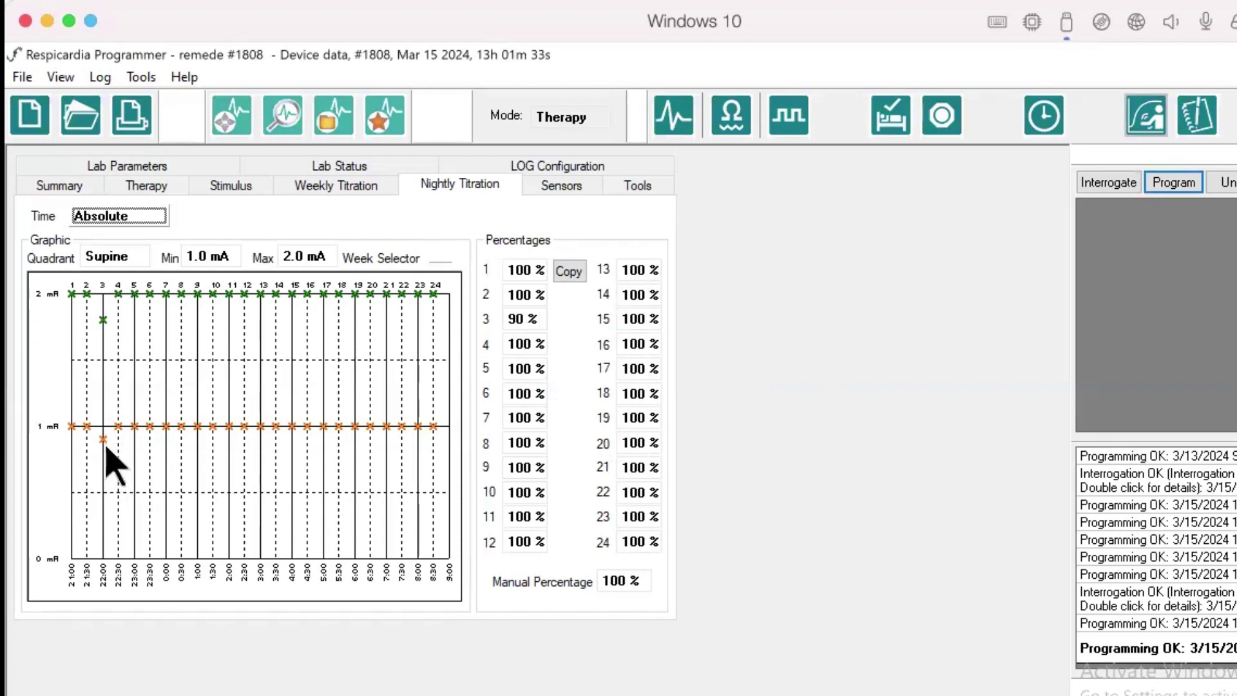
Step: Examine the effect of the reduced interval 3 on the Right and Left quadrant graphs, ending back on Supine
left_click(121, 258)
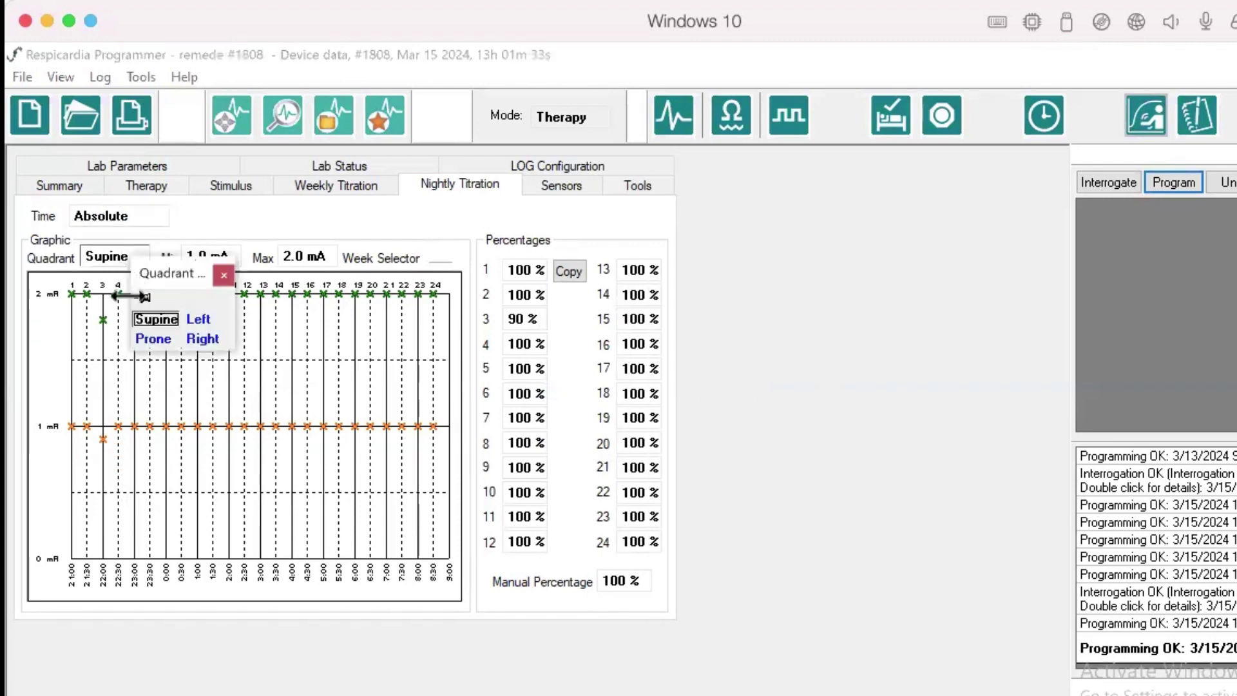
left_click(200, 339)
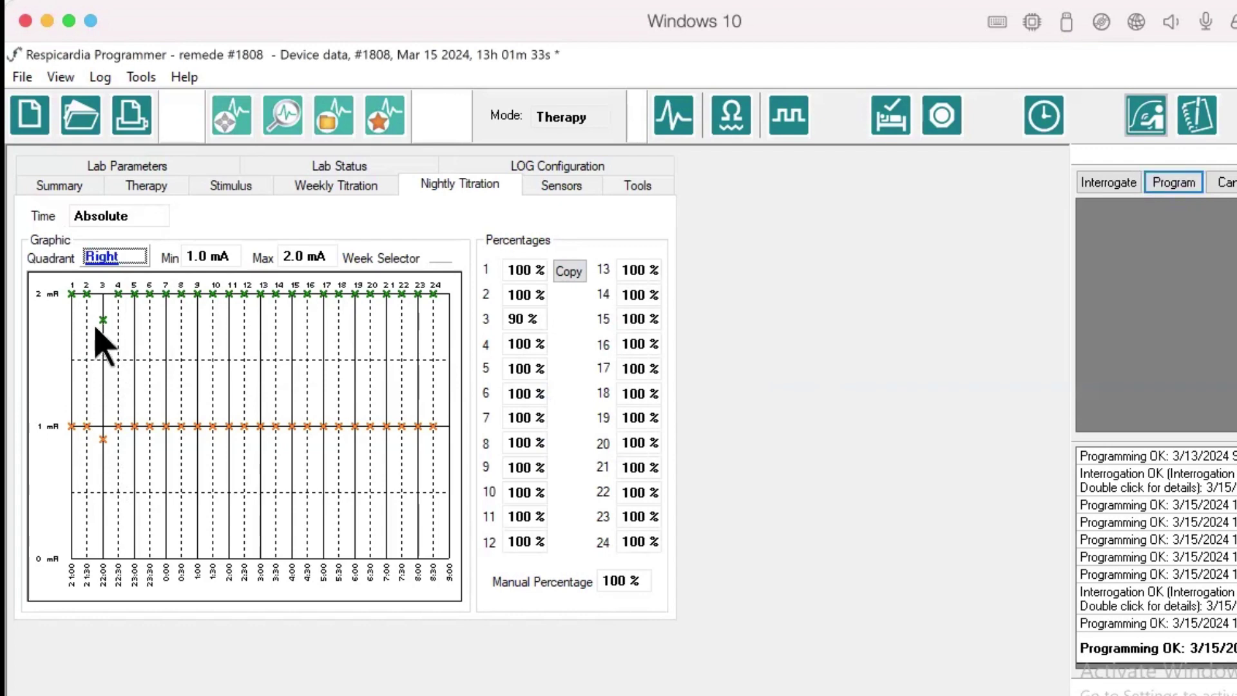
left_click(117, 256)
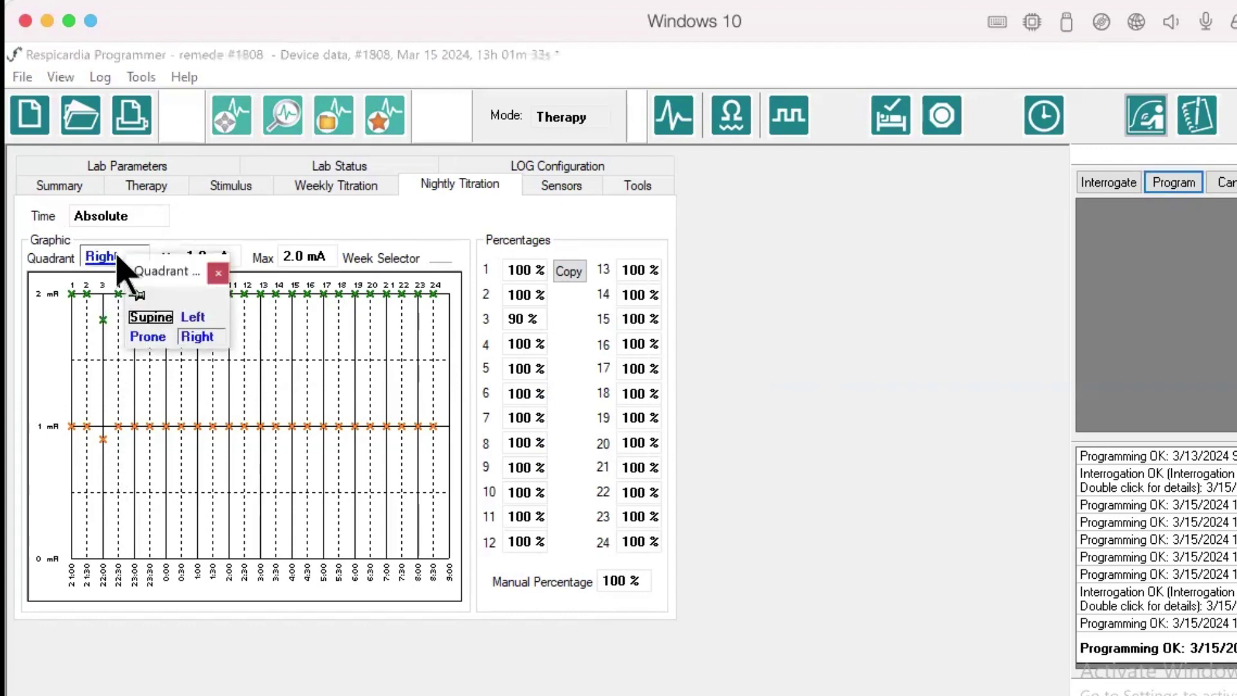
left_click(195, 319)
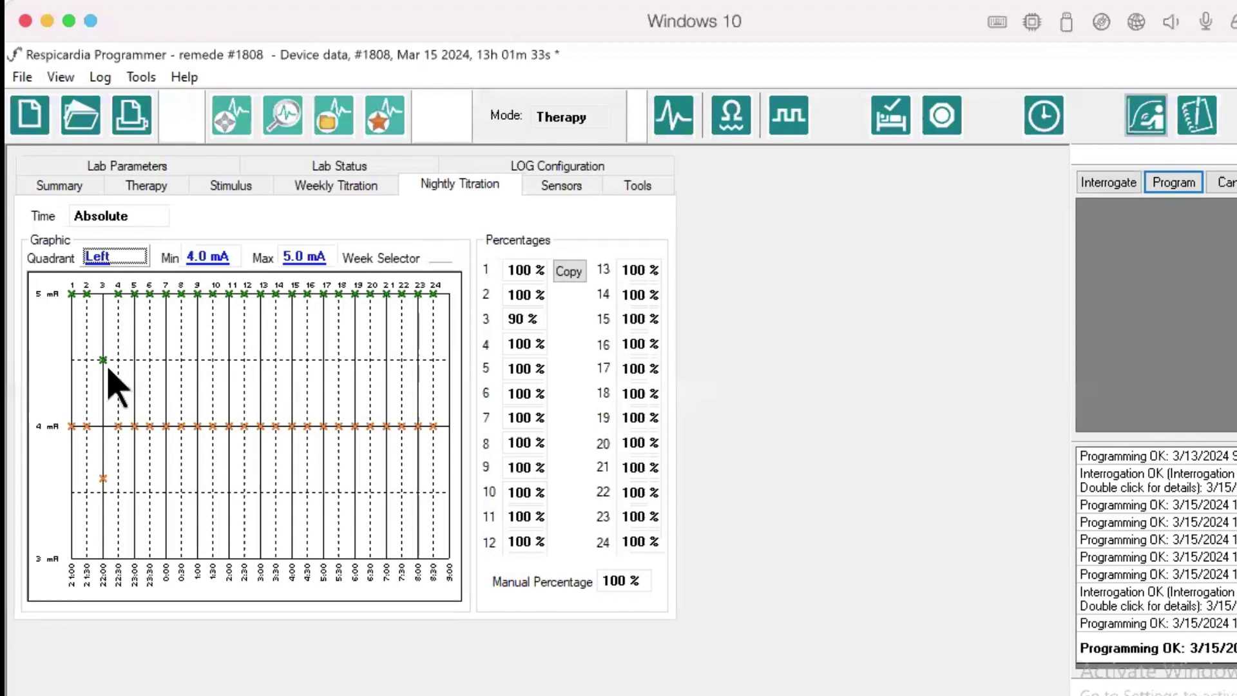
left_click(129, 259)
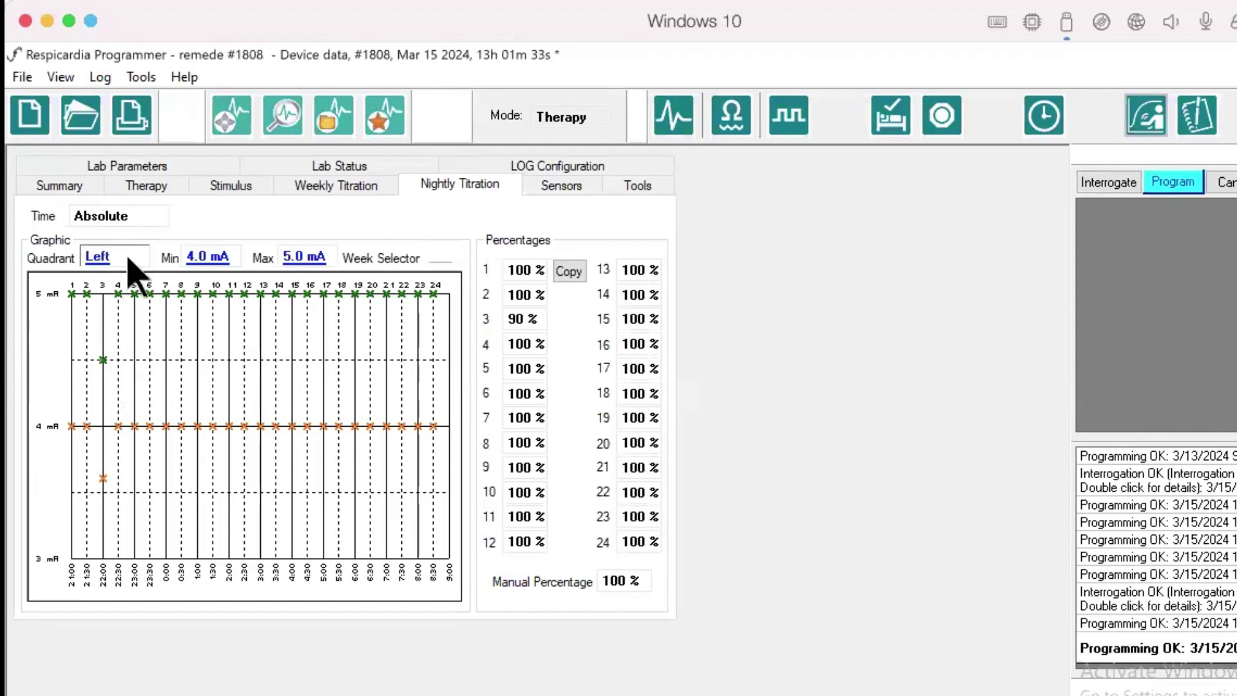
left_click(156, 320)
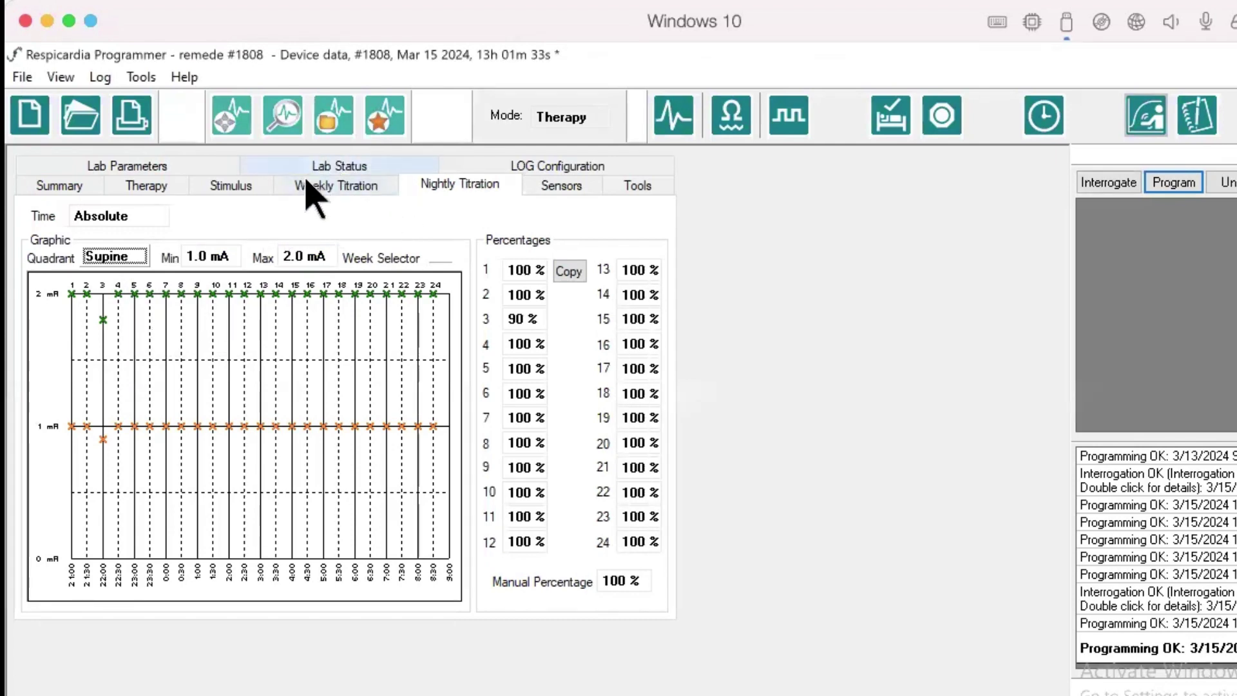
Step: Turn weekly titration on and return to the nightly titration graph
left_click(340, 187)
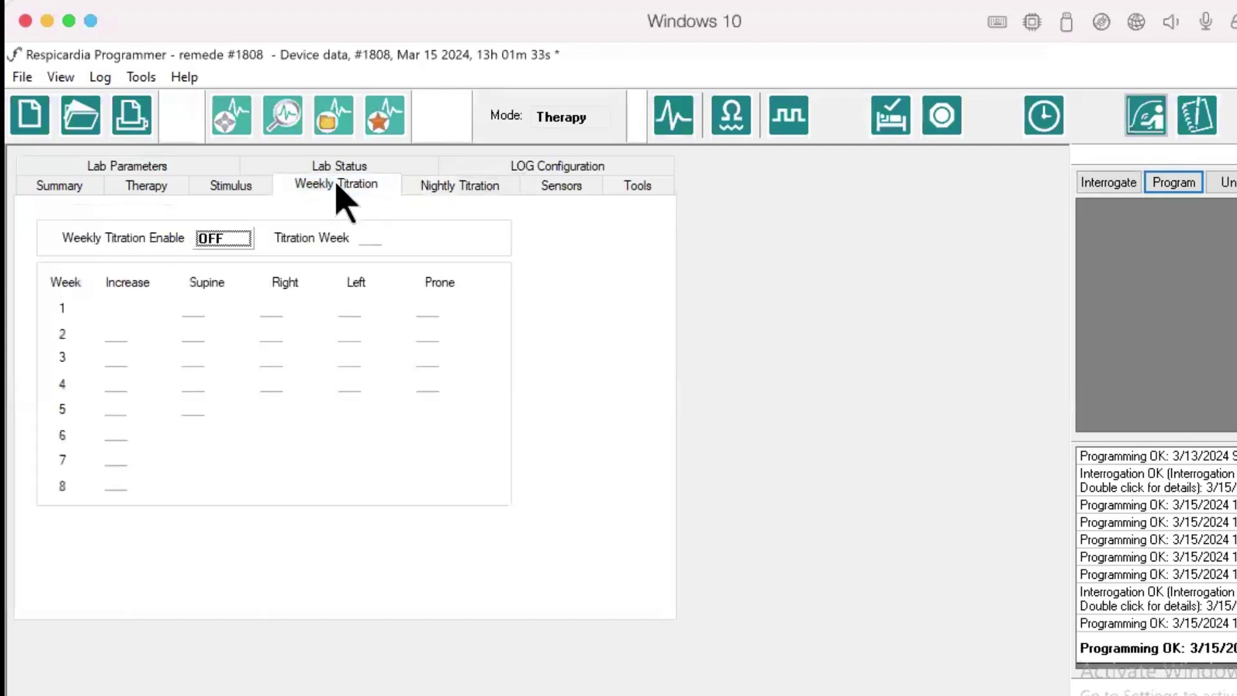
left_click(229, 237)
left_click(287, 297)
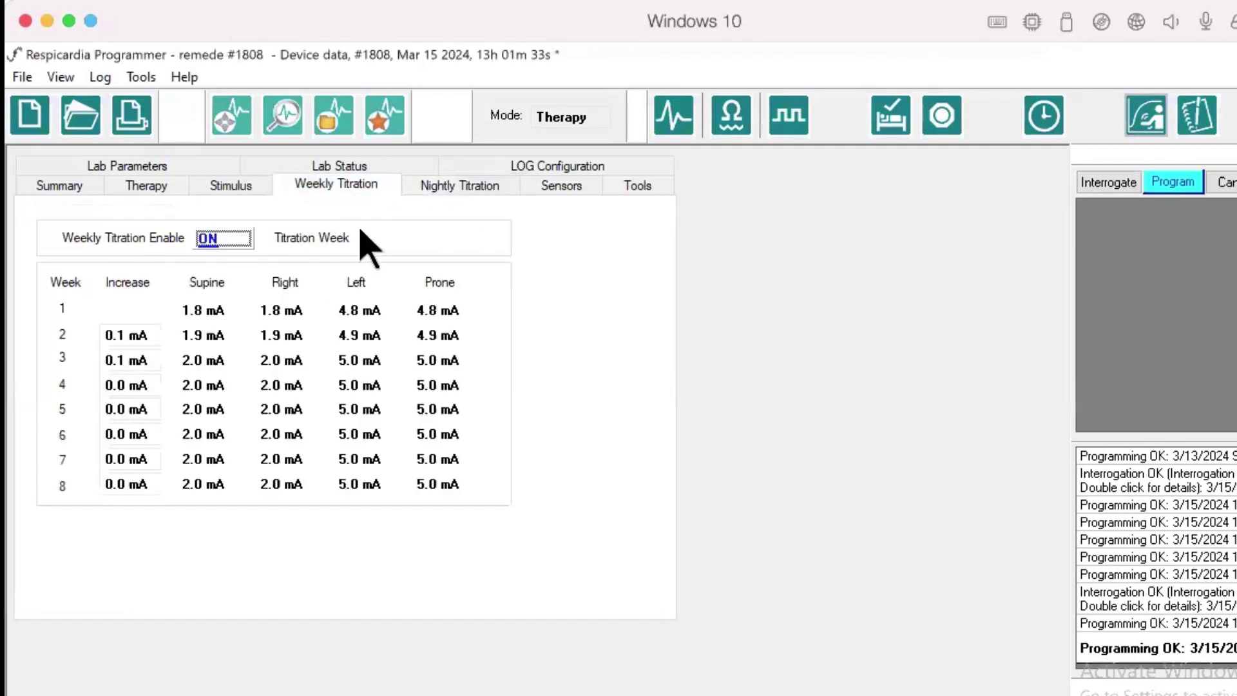
left_click(435, 192)
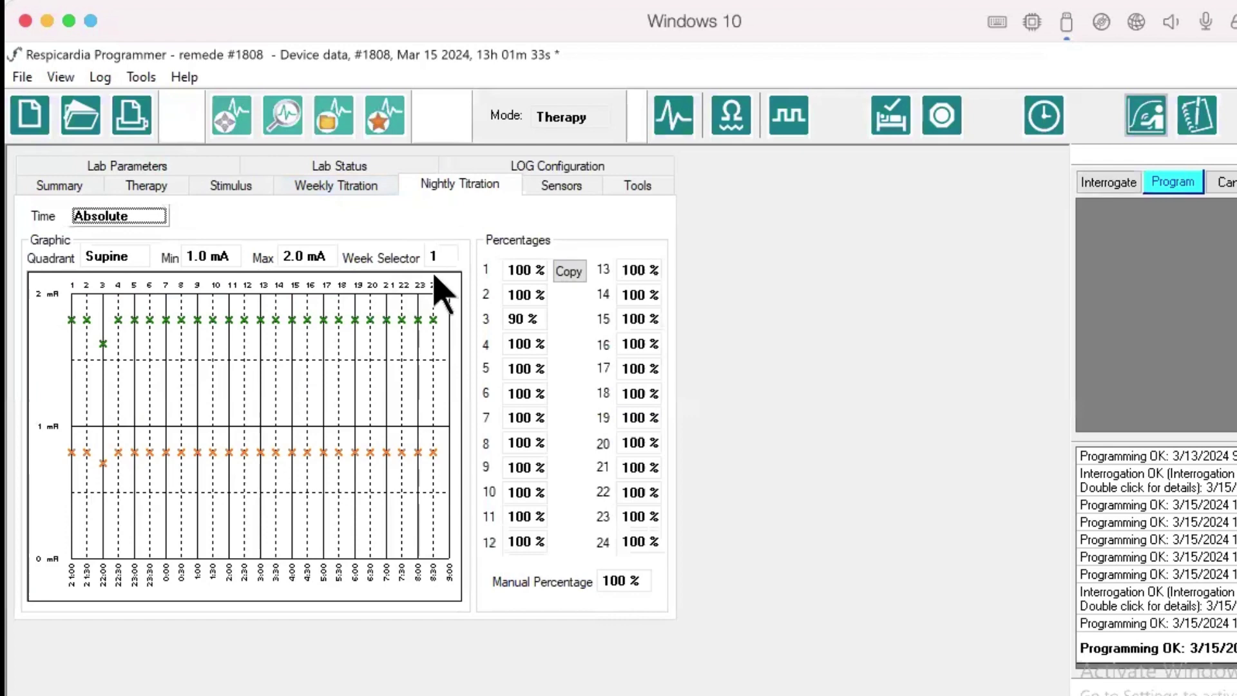